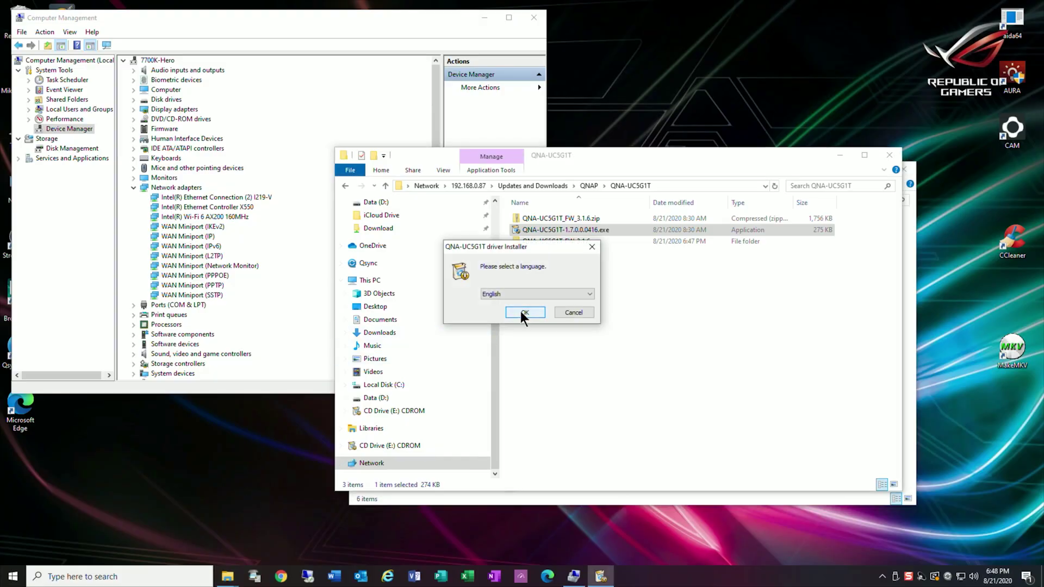
- Close Computer Management and install the QNA-UC5G1T driver in English, accepting the license
left_click(537, 16)
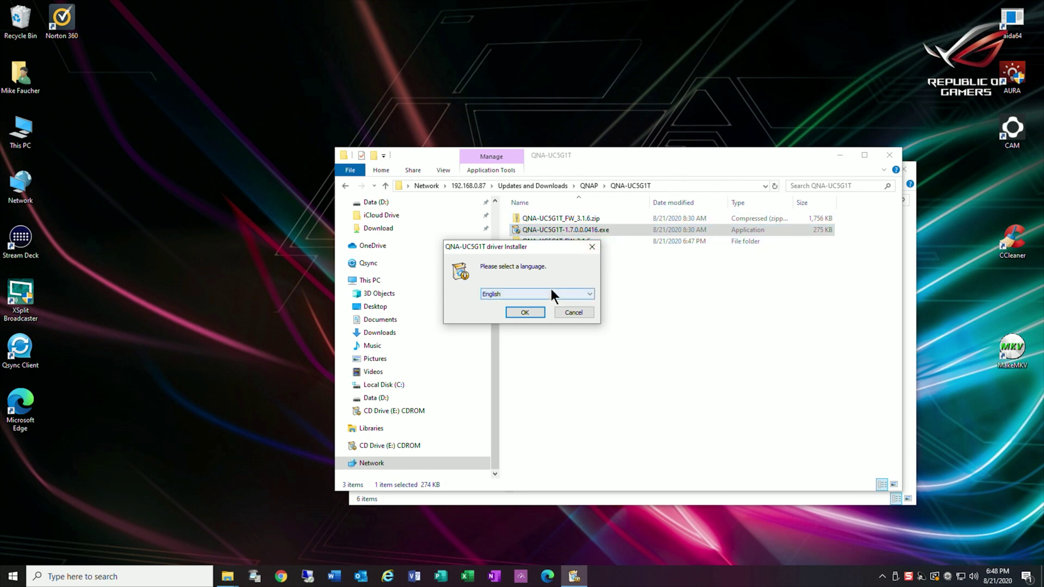
left_click(523, 312)
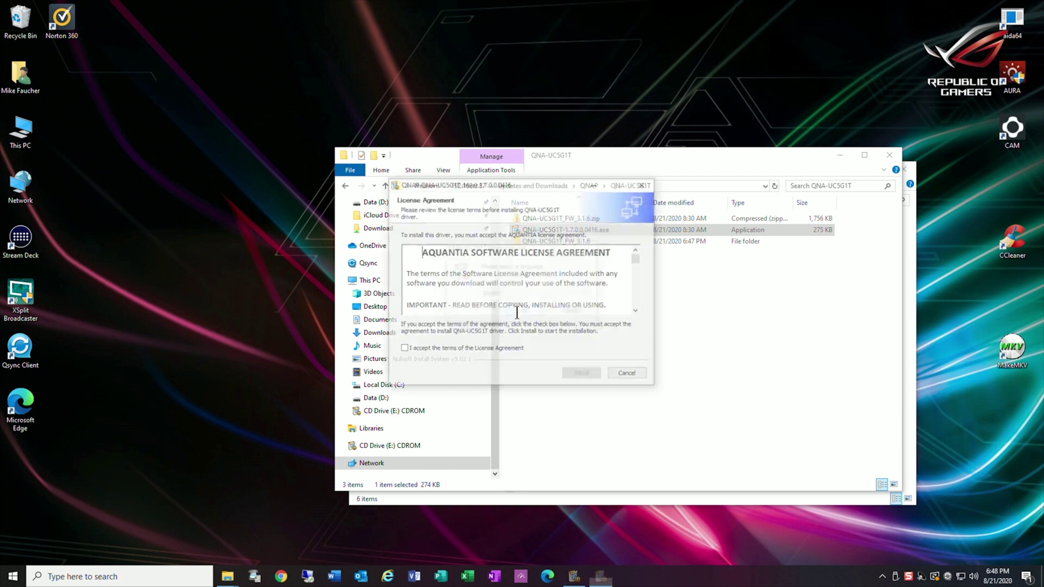
left_click(430, 348)
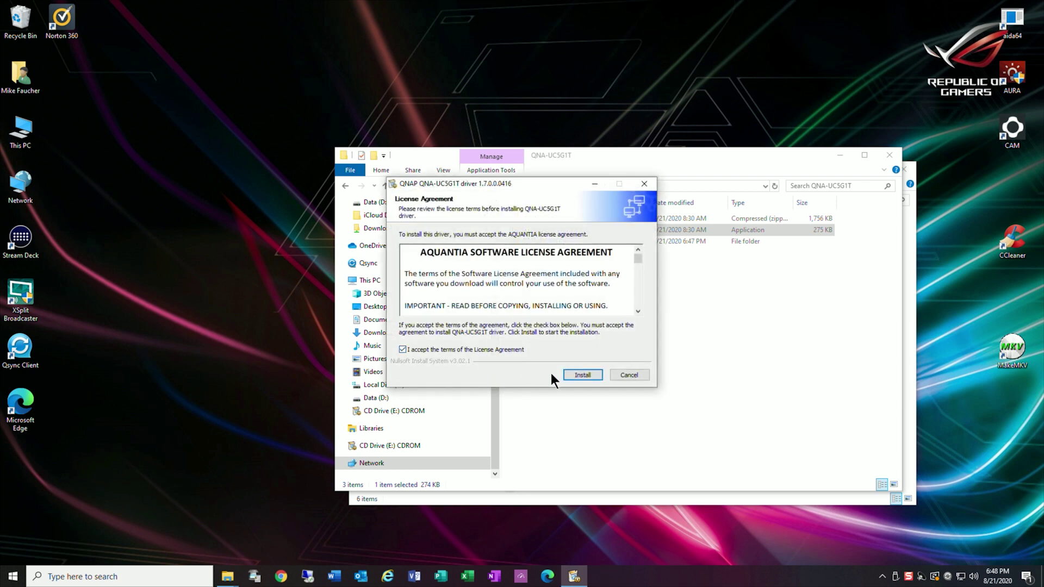
left_click(571, 373)
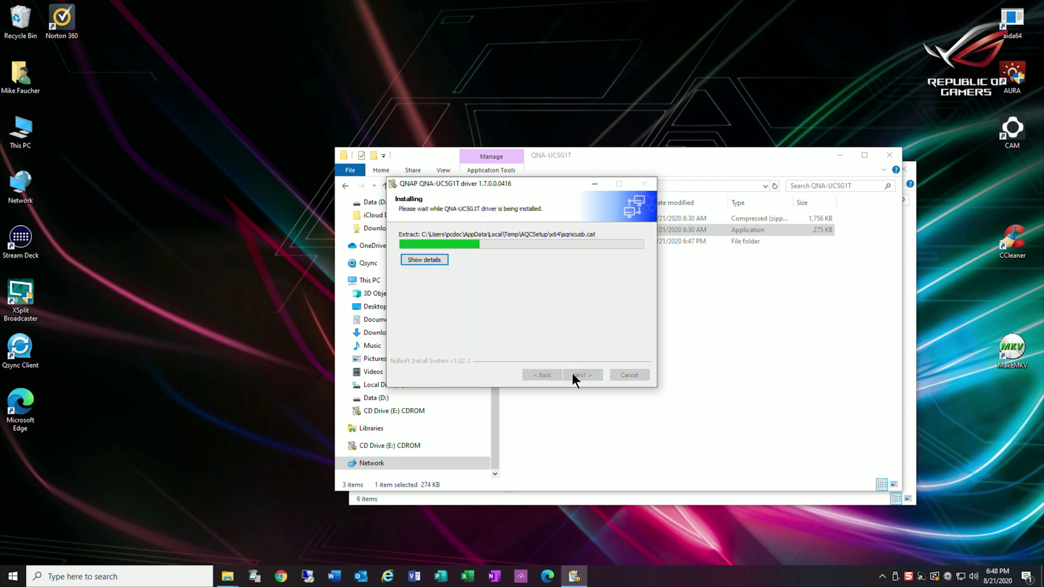
left_click(580, 374)
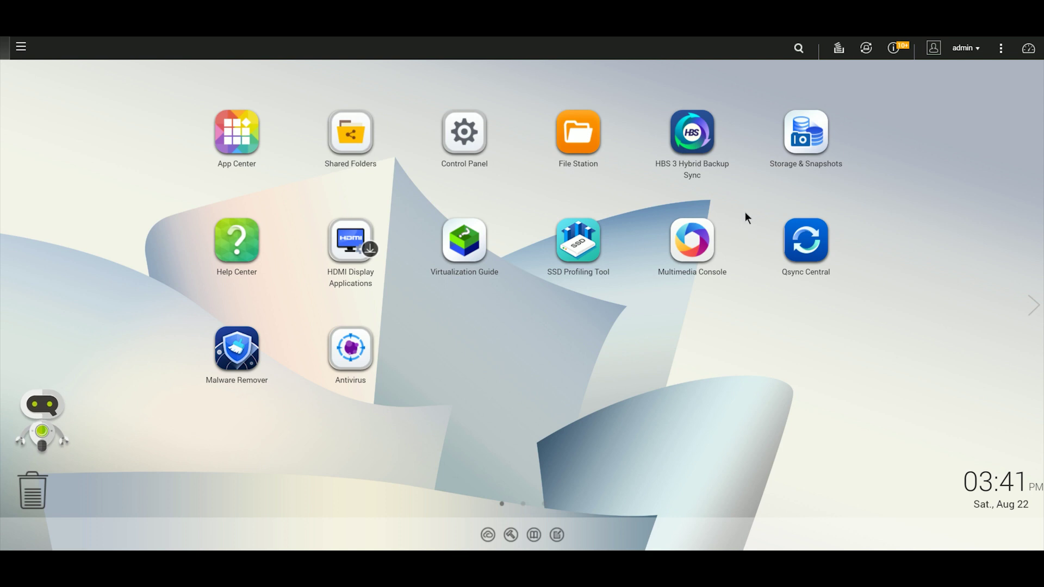
- Open the QTS system-wide search to look up 'net' settings
left_click(798, 48)
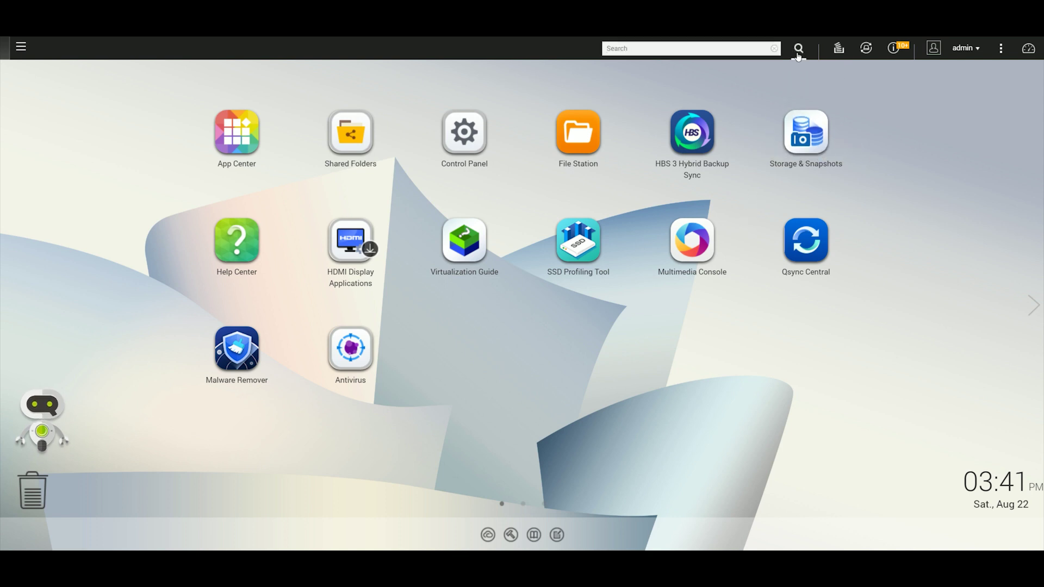
type("net")
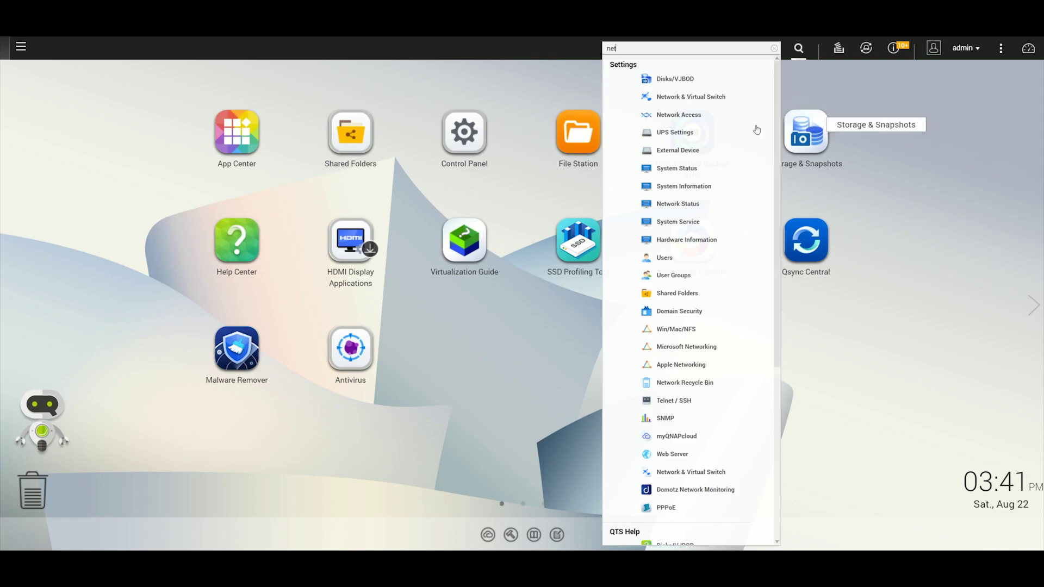
- Open Network & Virtual Switch to see Adapter 3 (QNA-UC5G1T) connected at 5 Gbps
left_click(667, 97)
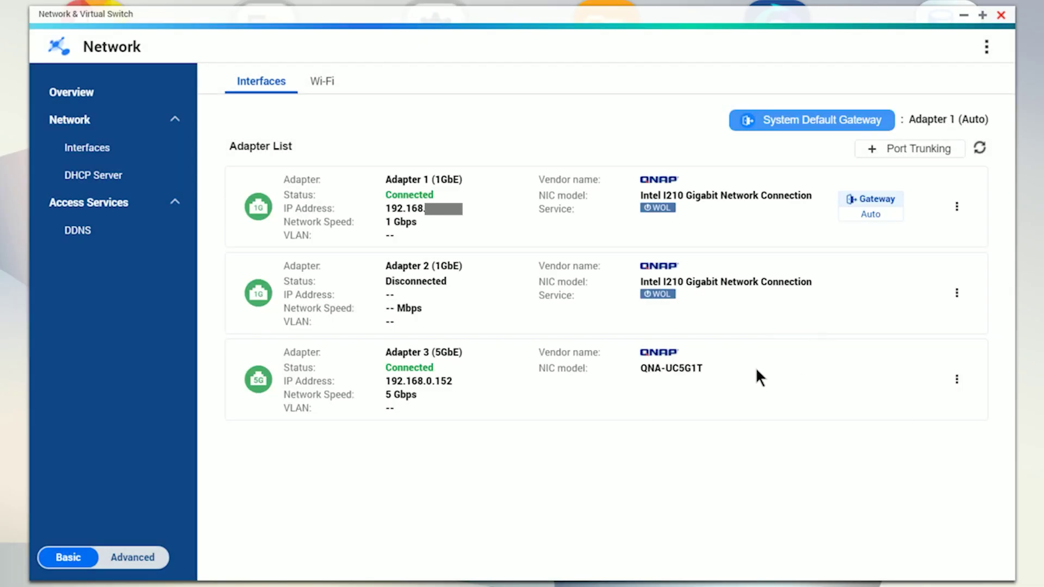